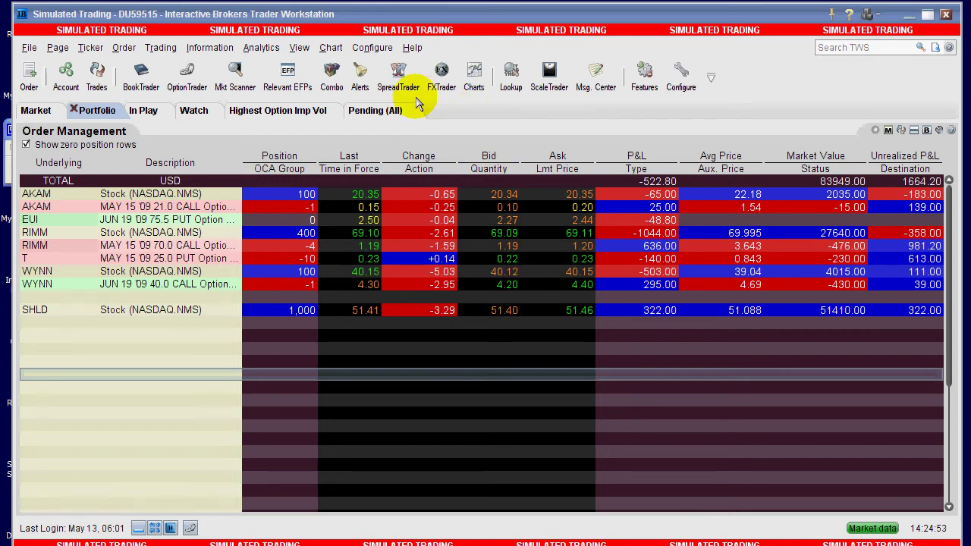
Create a new alert and name it Sears
click(360, 87)
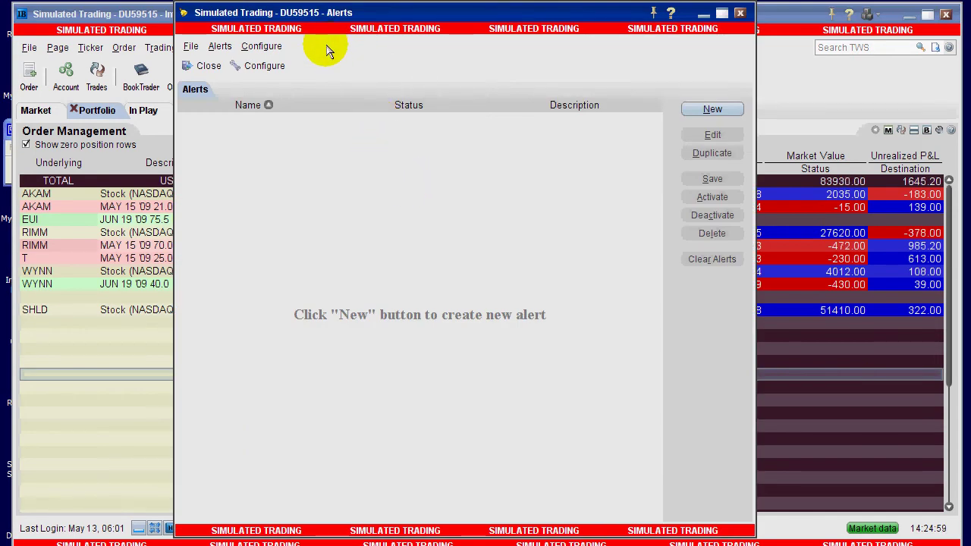
click(697, 113)
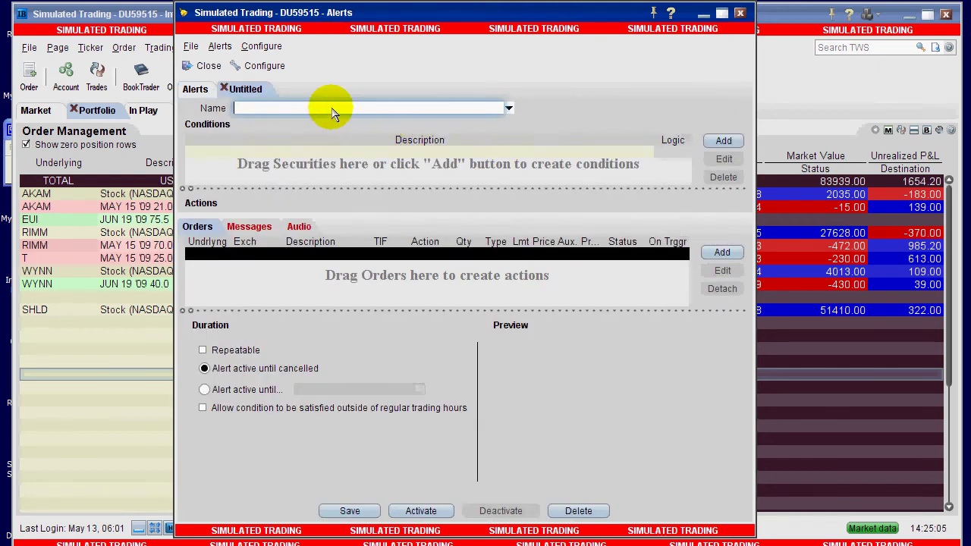
text(Sears)
Add a price condition to the Sears alert with SHLD stock as the underlying
click(713, 144)
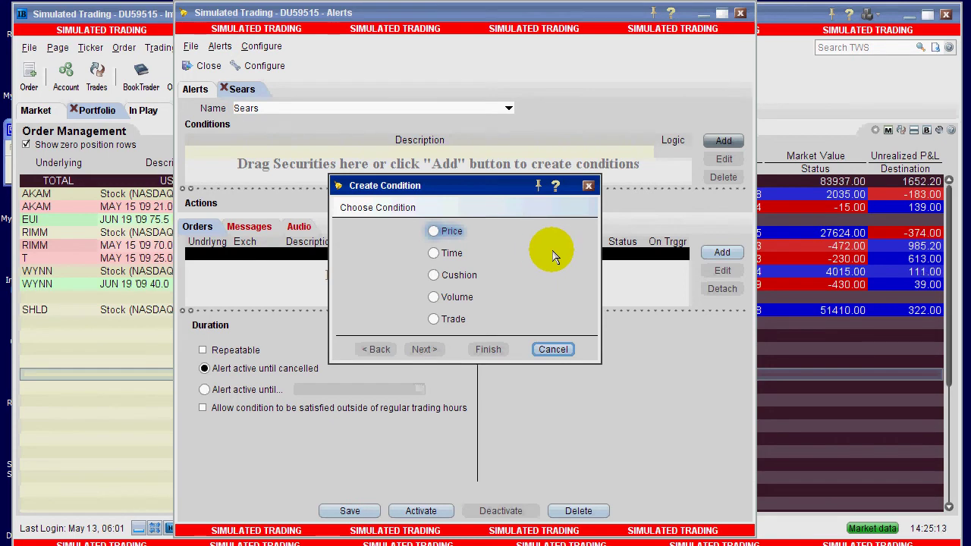
click(434, 231)
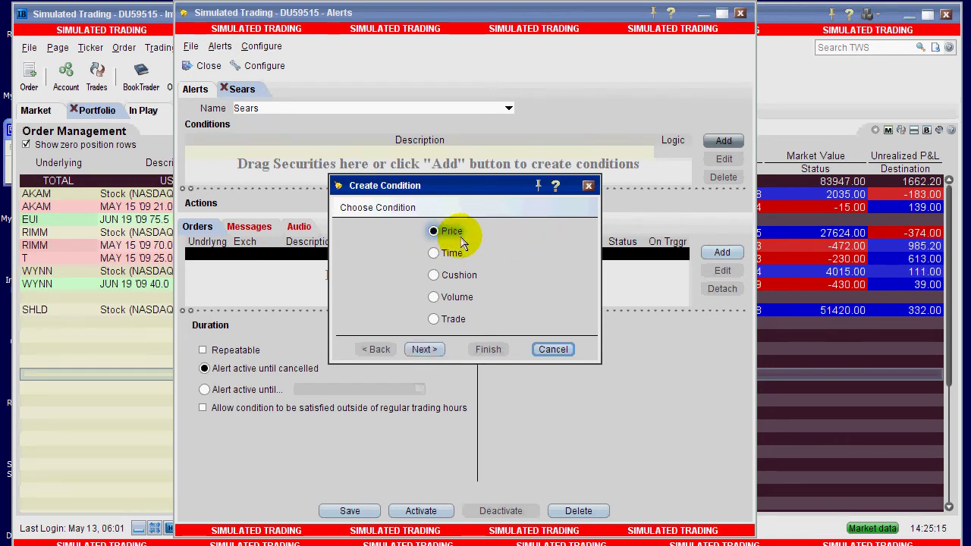
click(426, 351)
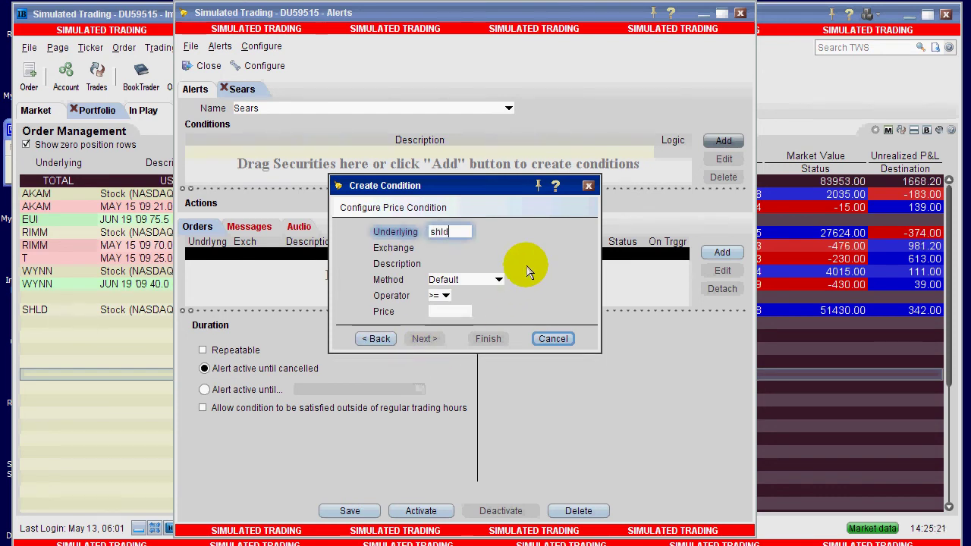
key(Return)
click(530, 247)
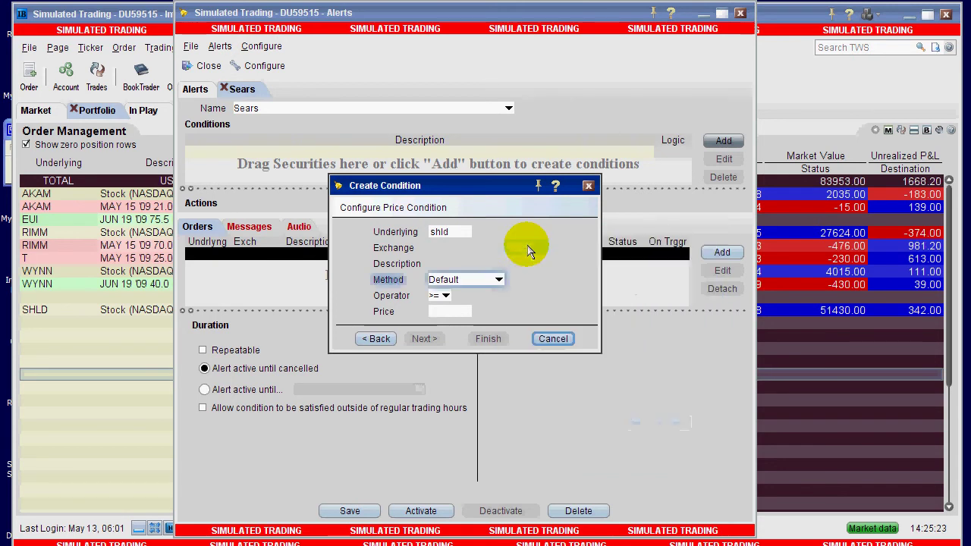
Complete the price condition with method Last, operator >= and price 52
click(498, 281)
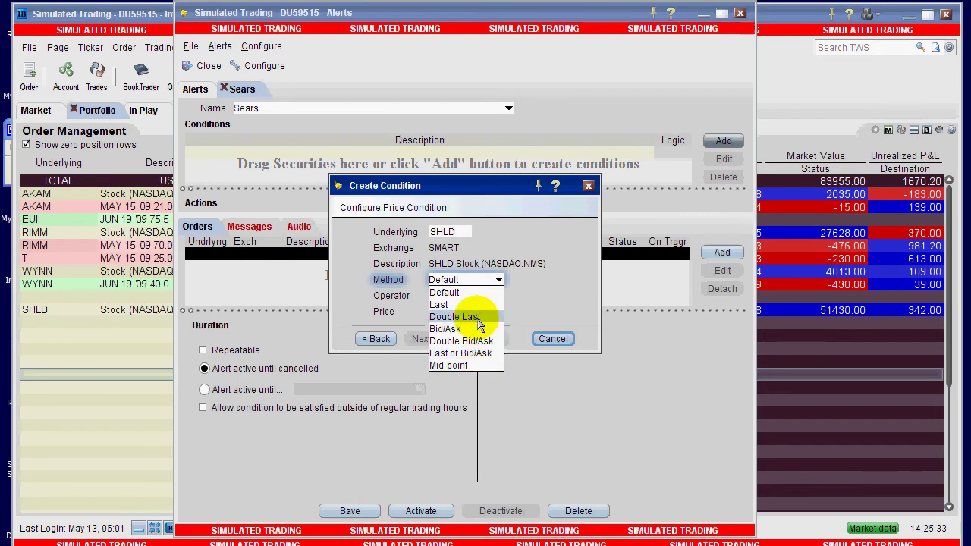
click(478, 305)
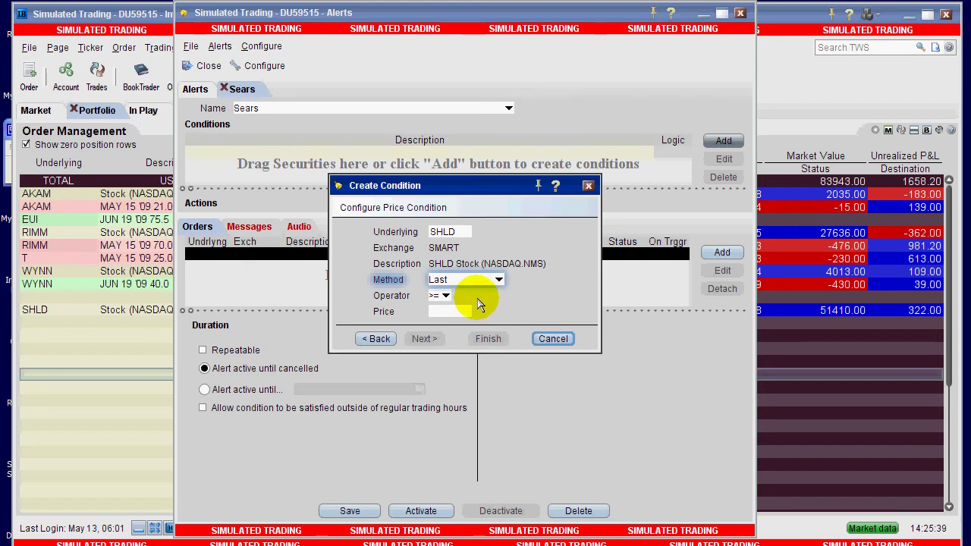
click(443, 296)
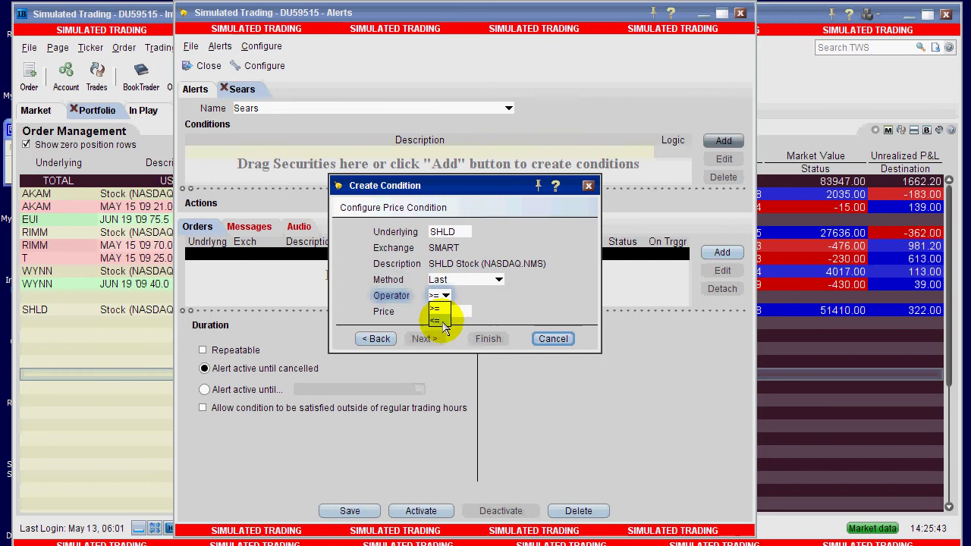
click(442, 308)
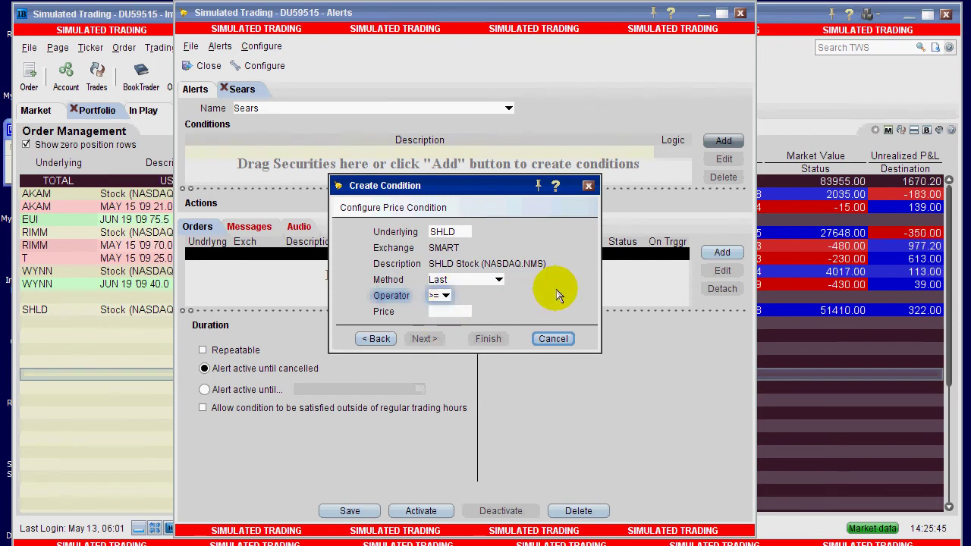
click(448, 312)
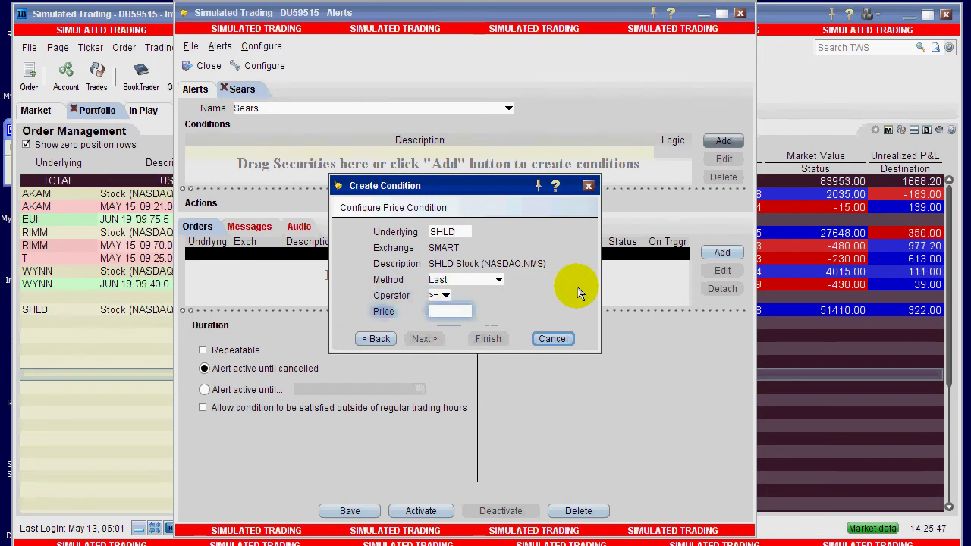
text(52)
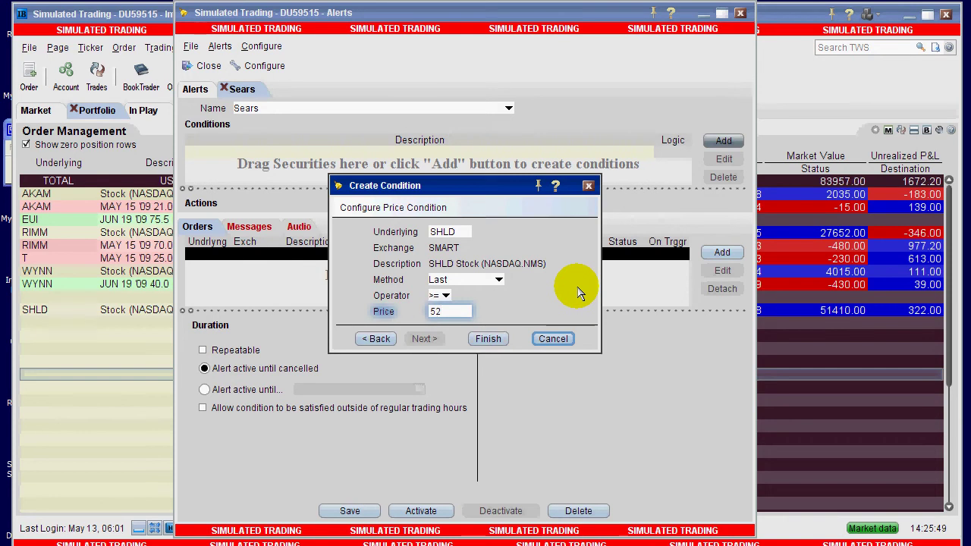
click(490, 343)
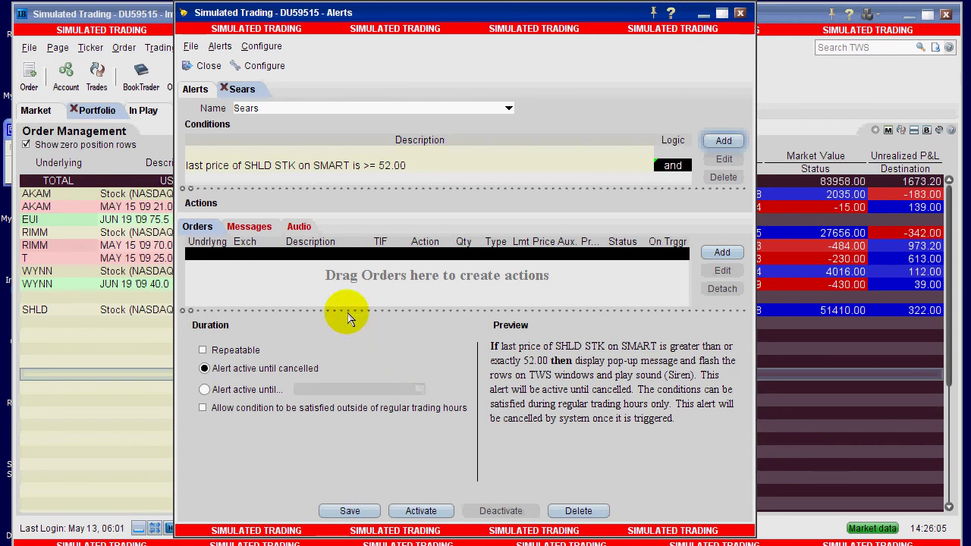
Set the alert's audio action to None and disable flashing rows in its message options
click(301, 229)
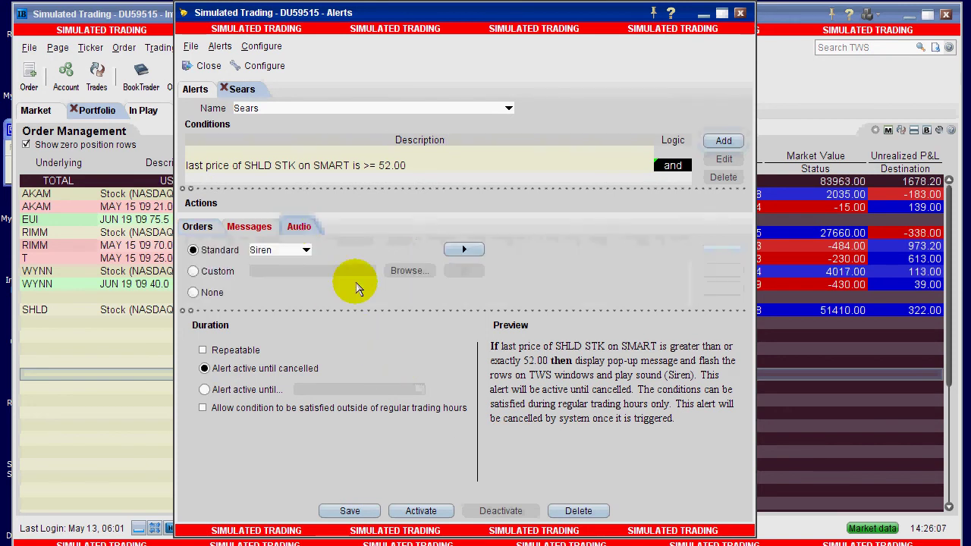
click(194, 293)
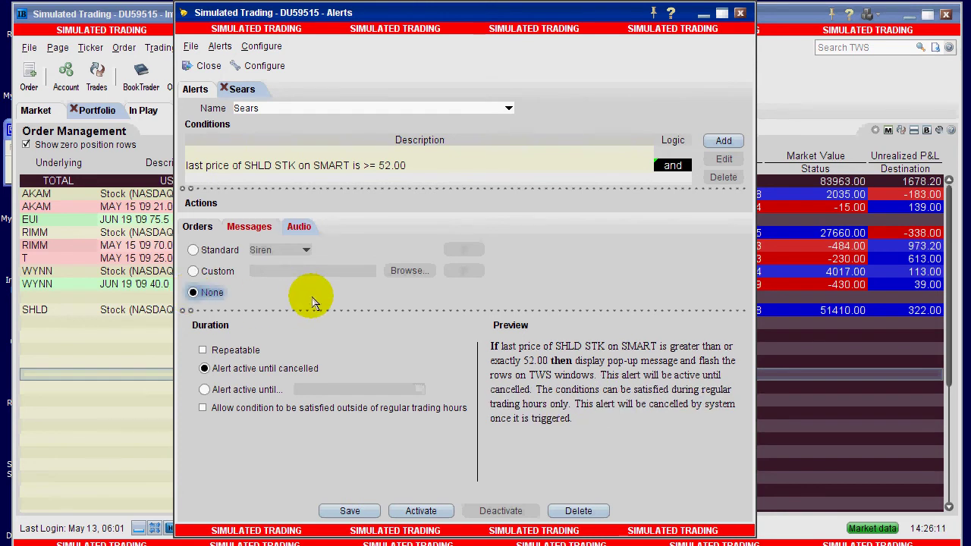
click(253, 229)
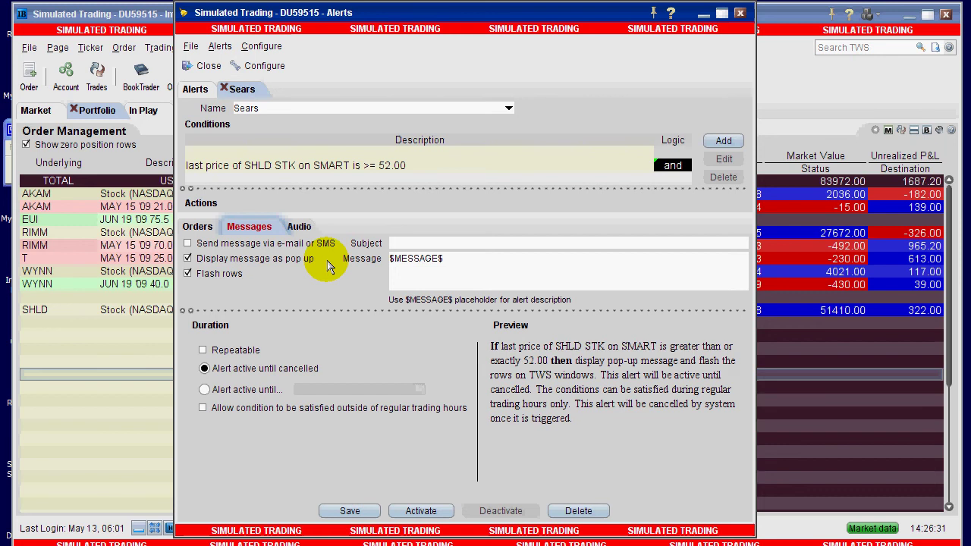
click(189, 273)
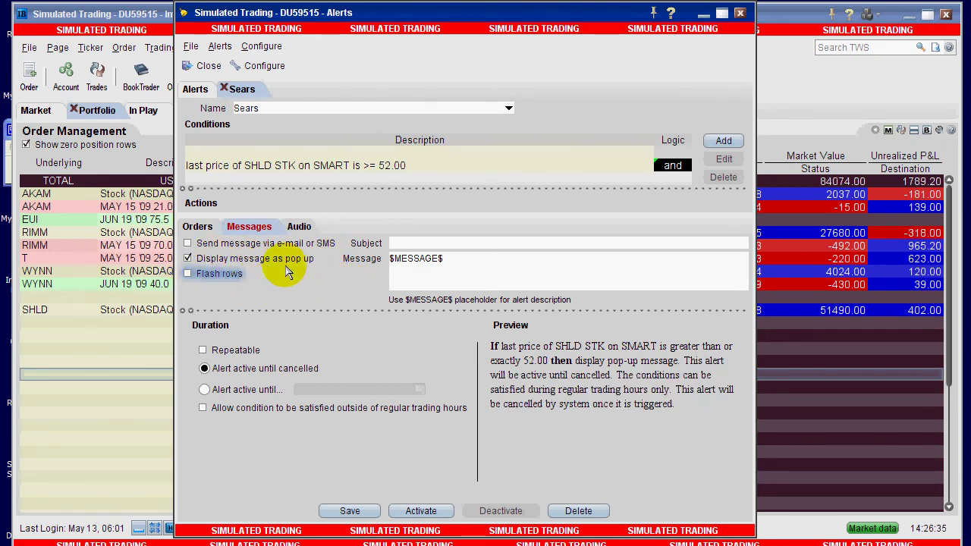
Add an order for the NASDAQ-listed SHLD stock to the alert's actions
click(198, 228)
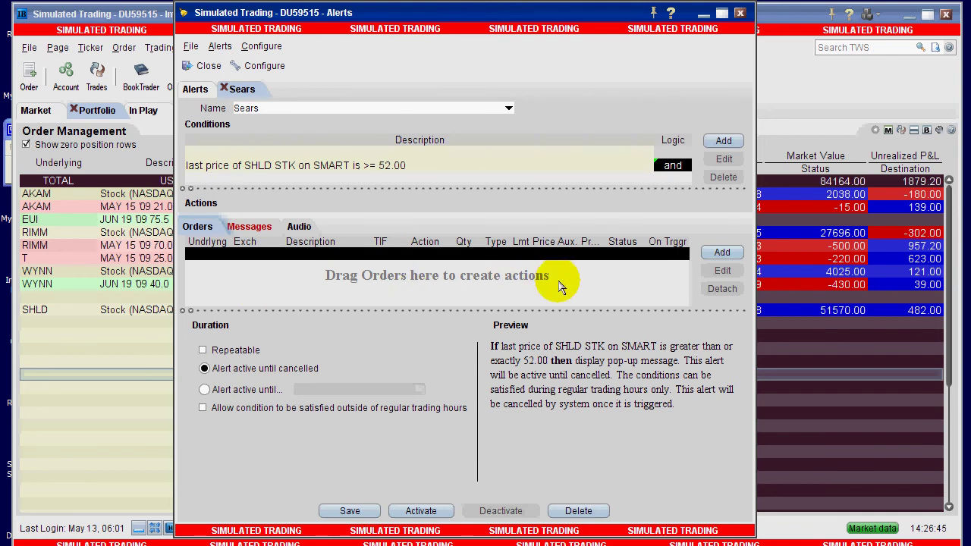
click(717, 255)
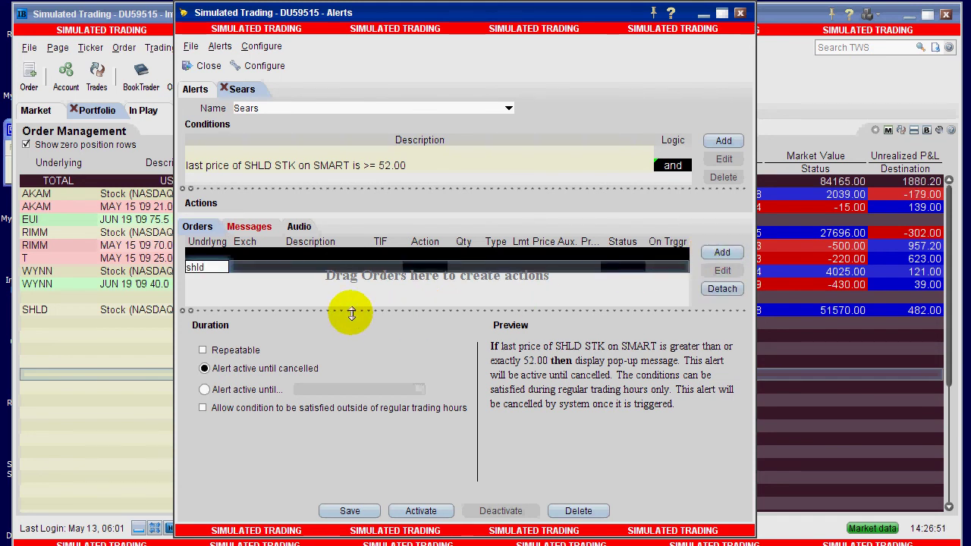
key(Return)
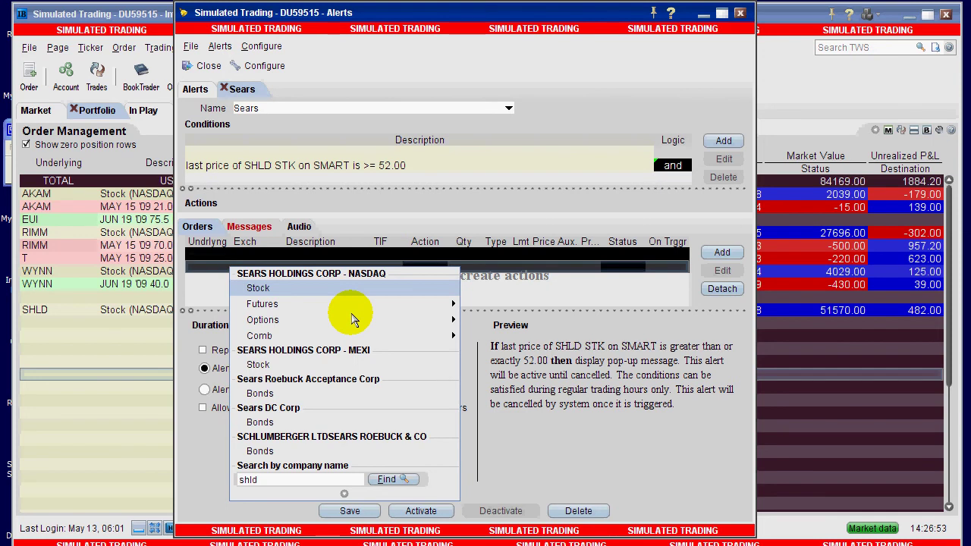
click(258, 289)
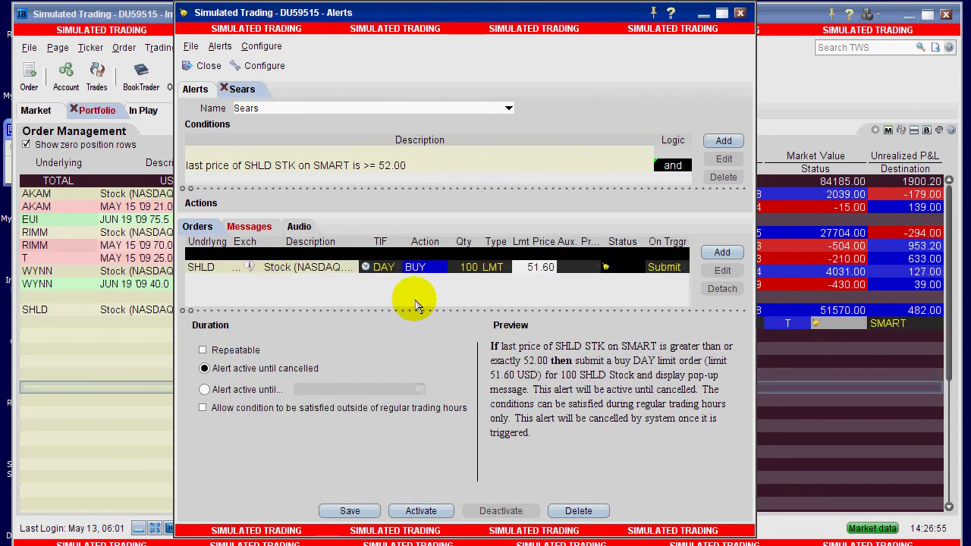
Change the attached SHLD order to SELL with a quantity of 1000 and a limit price of 52
click(425, 269)
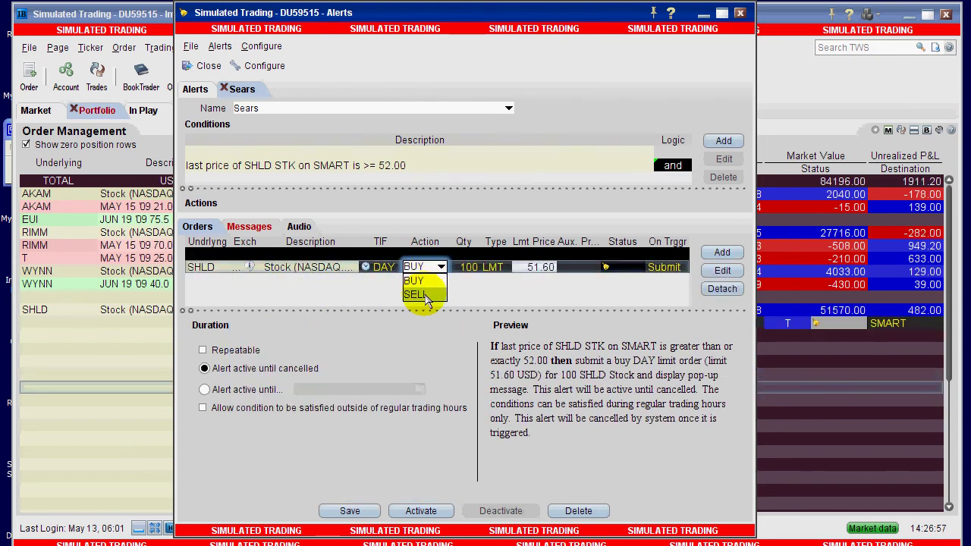
click(423, 290)
click(471, 267)
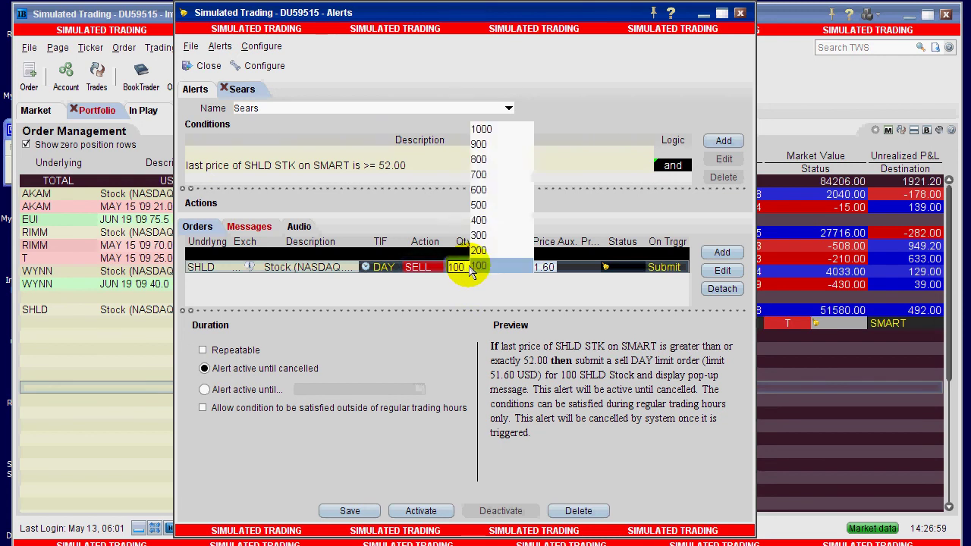
click(490, 132)
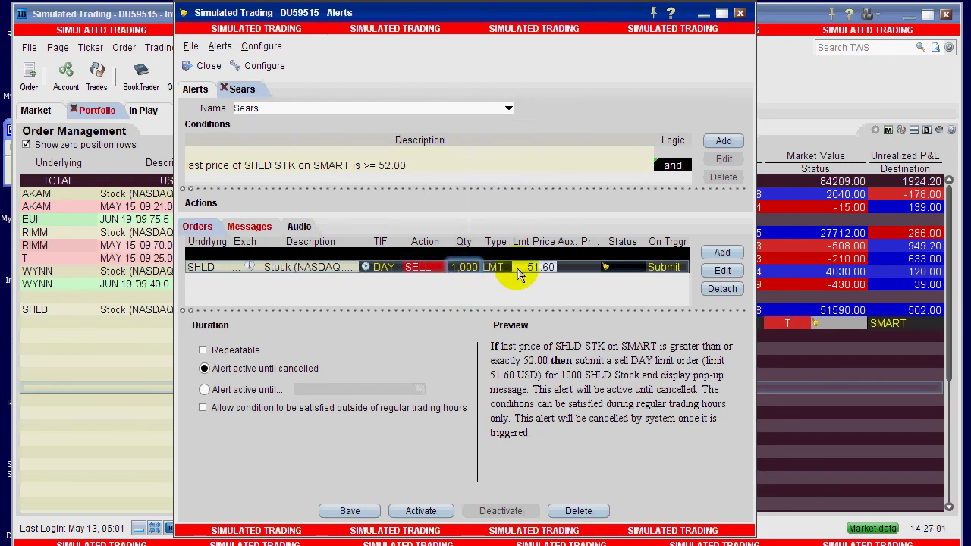
click(528, 269)
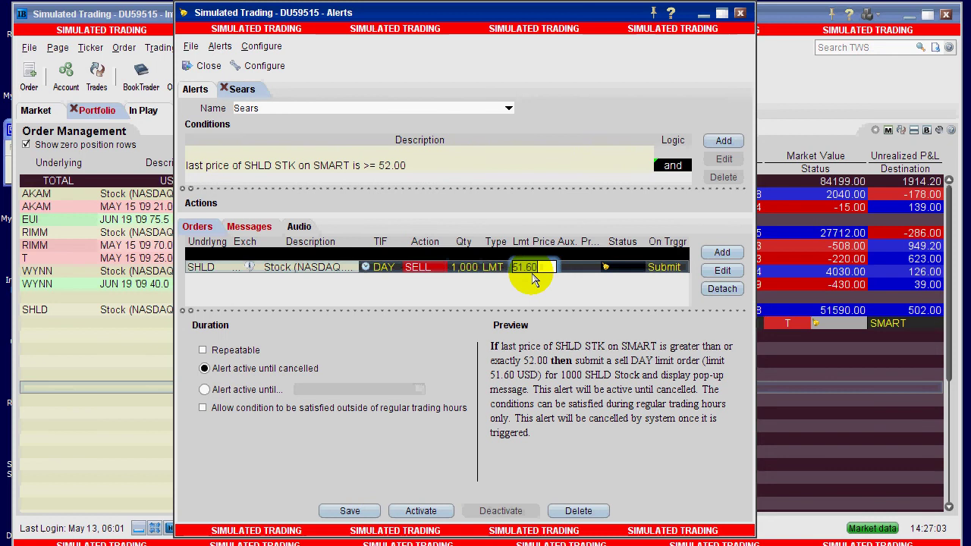
text(52)
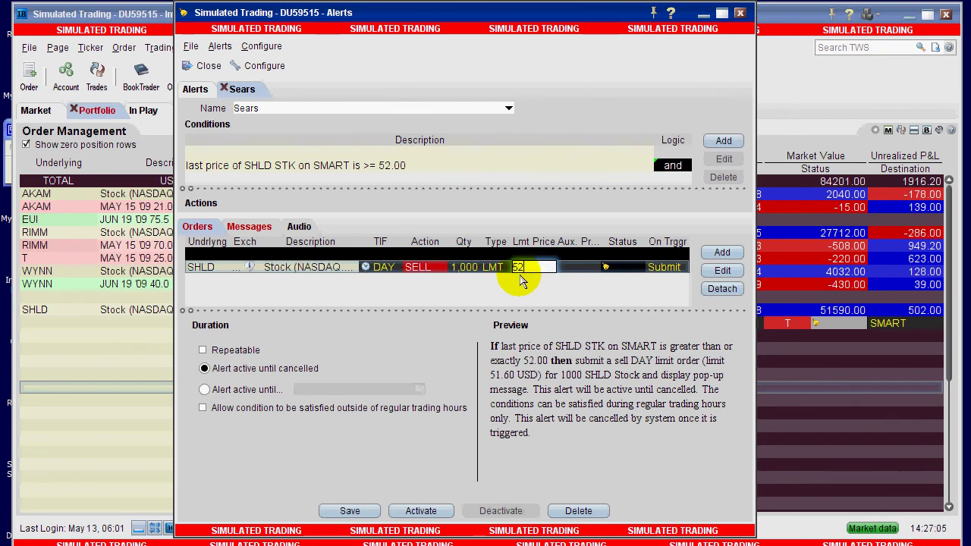
key(Return)
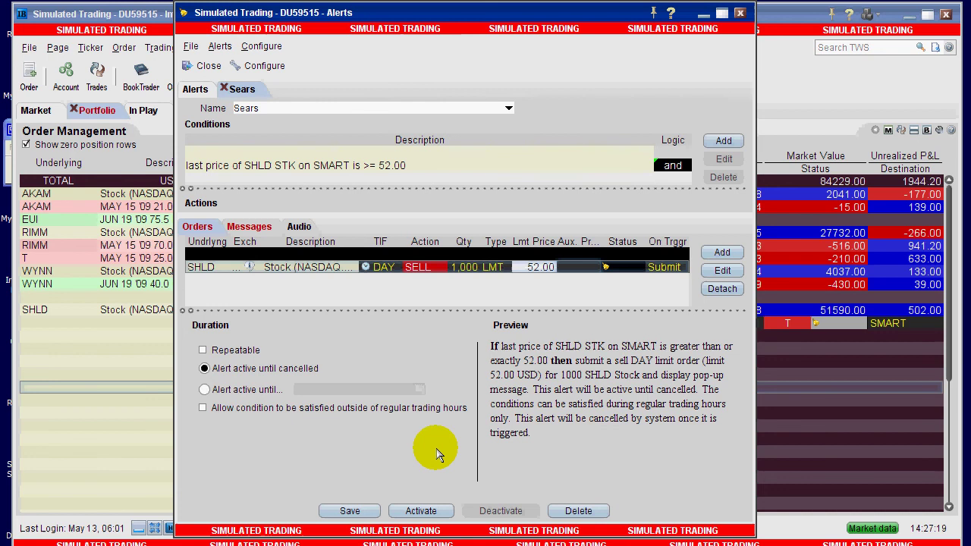
Activate the Sears alert and acknowledge the time-in-force notice
click(364, 506)
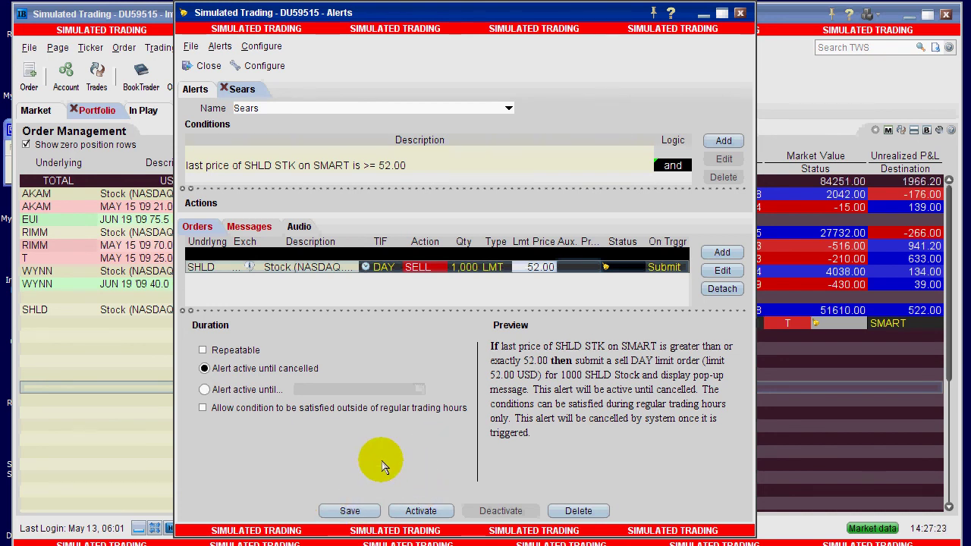
click(434, 513)
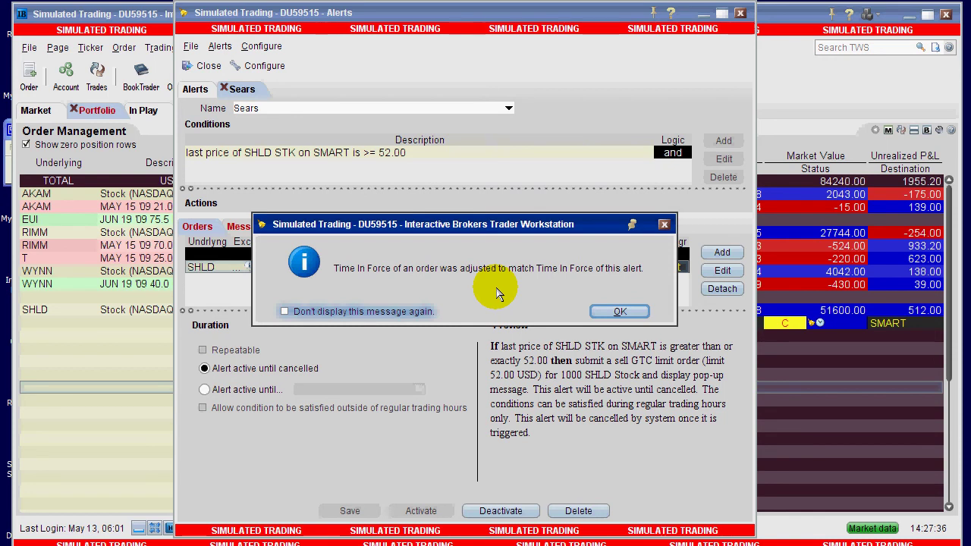
click(620, 313)
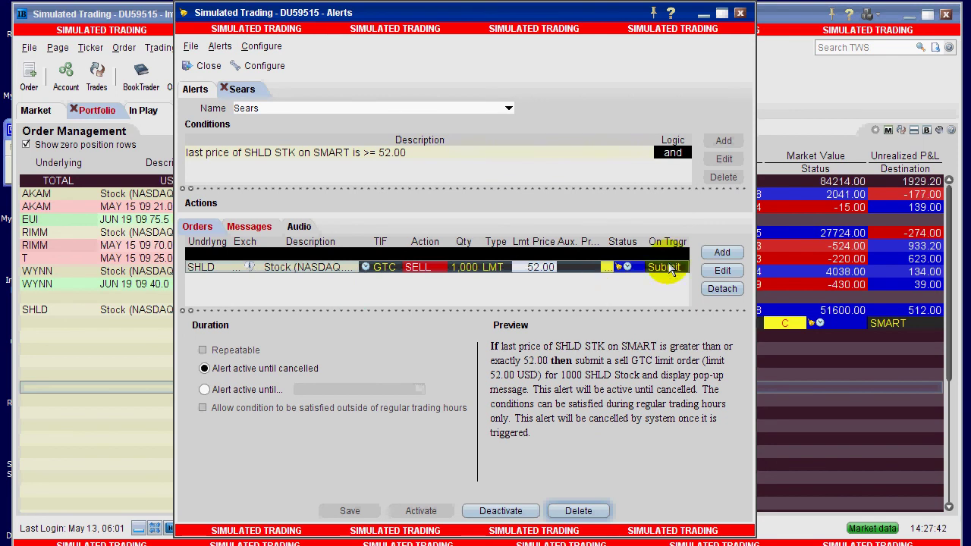
Check the SHLD sell order's status in the portfolio and the Sears alert's status in the alerts list
click(795, 85)
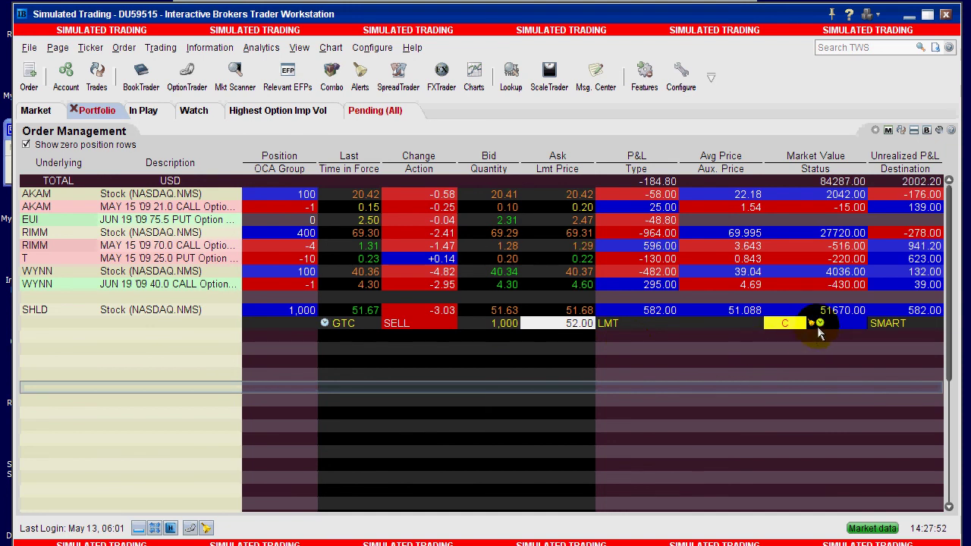
mouse_move(816, 326)
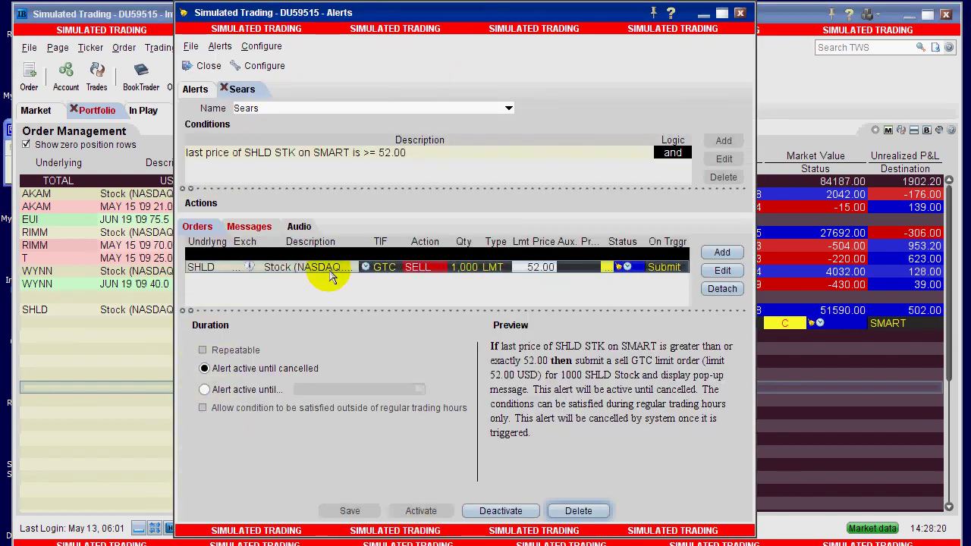
click(195, 90)
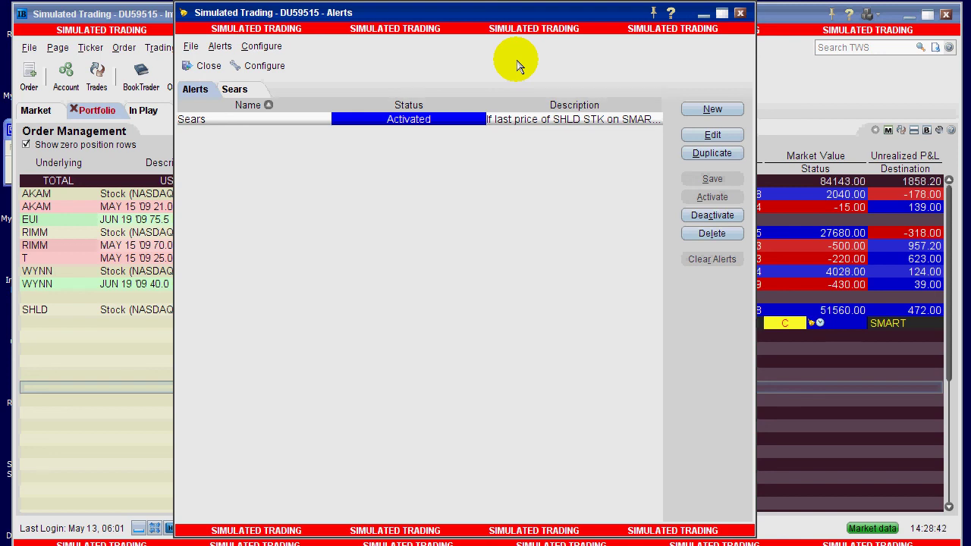
click(789, 70)
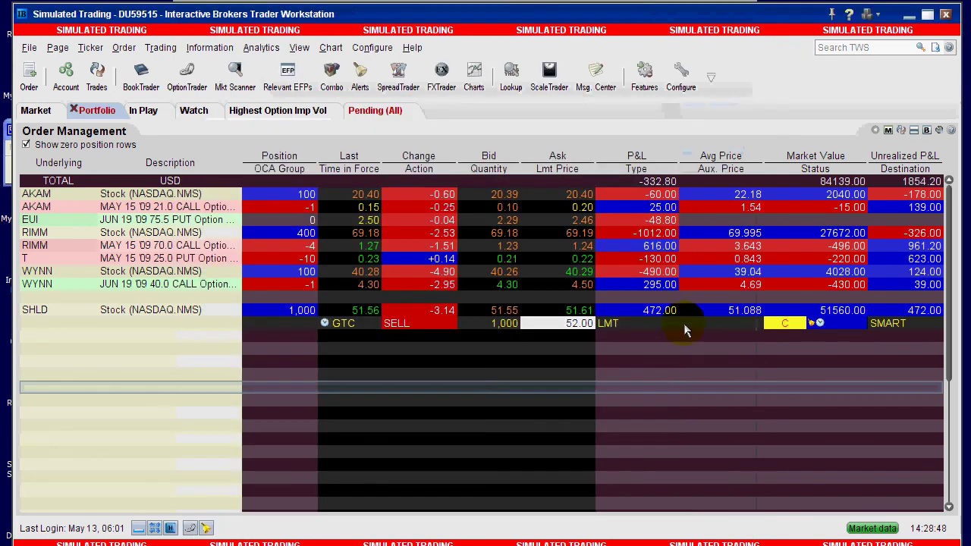